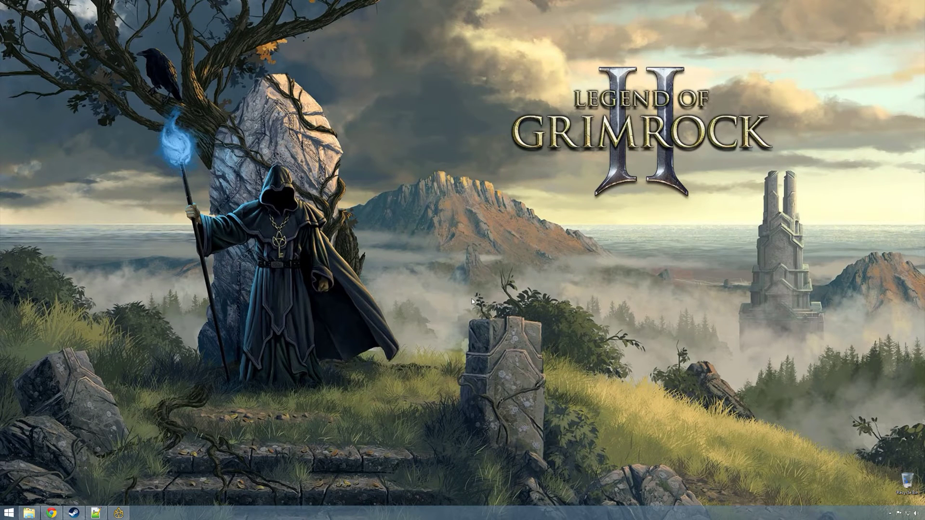
Restore the minimised Grimrock 2 Dungeon Editor window from the taskbar
left_click(118, 513)
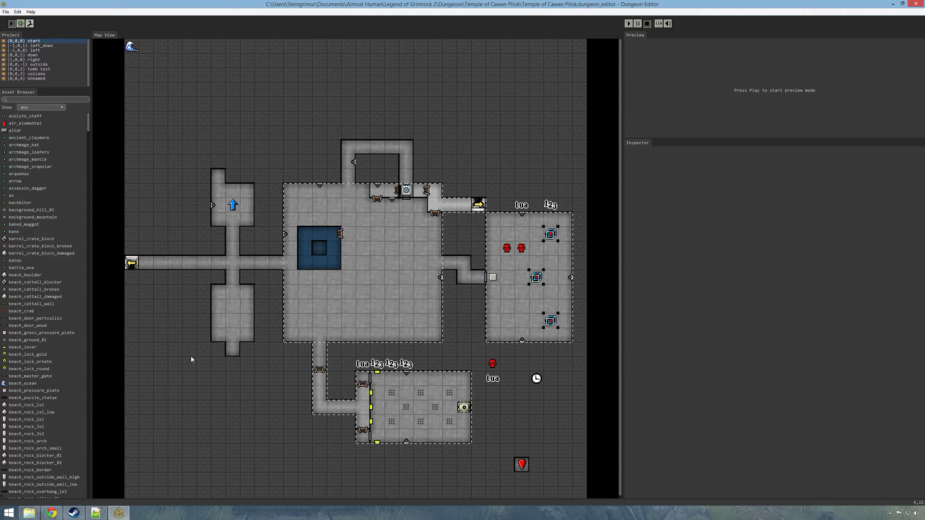
Find 'secret' assets and place a dungeon_secret_door in the small upper-left room
left_click(33, 99)
type("sexc")
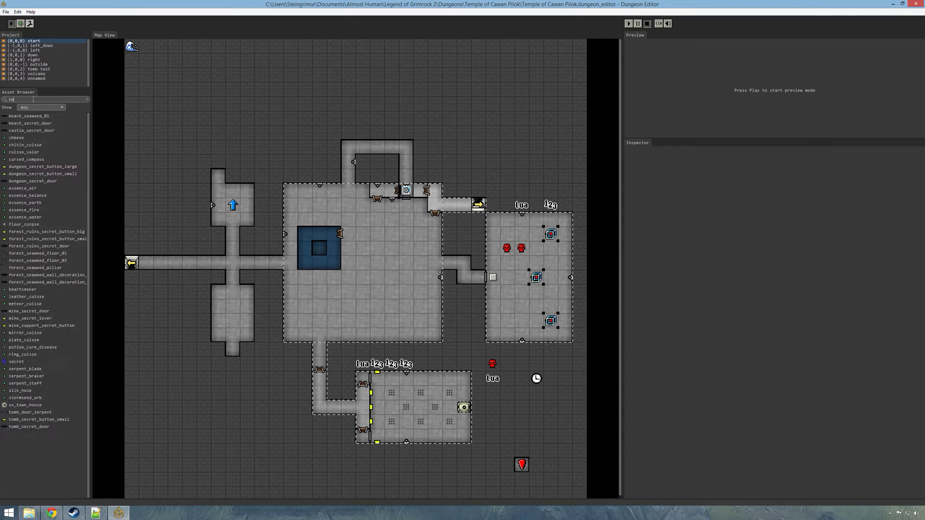
key("BackSpace")
key("BackSpace")
type("cret")
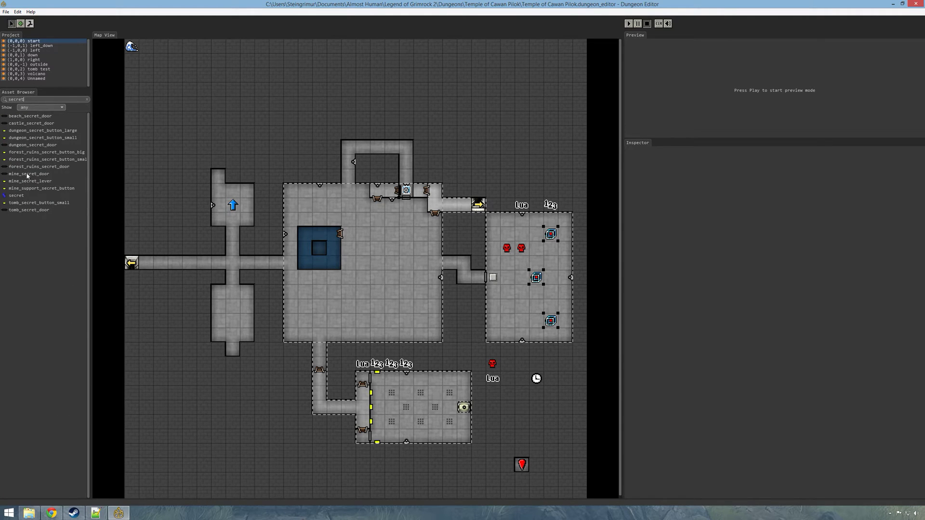
left_click(32, 145)
left_click(218, 181)
Find 'alc' assets and place a dungeon_alcove on the small room's north wall
double_click(31, 100)
type("ac")
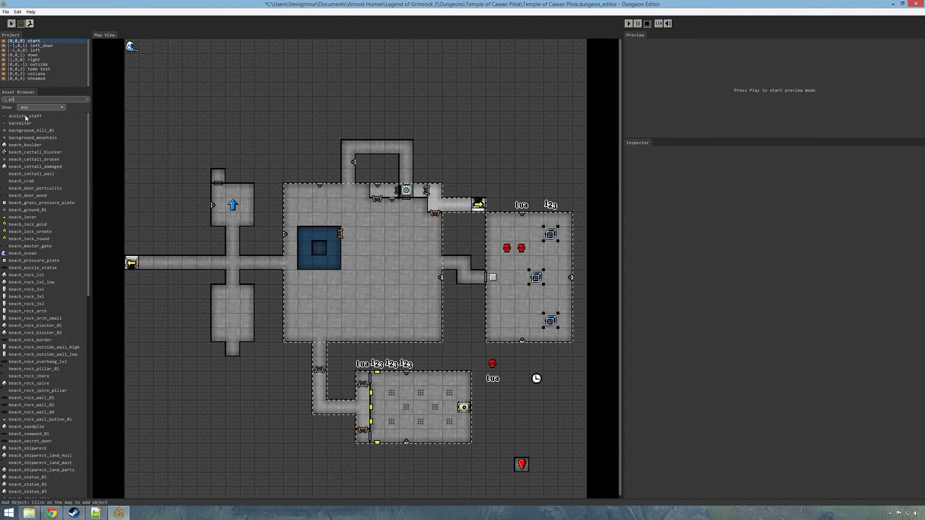
key("BackSpace")
type("lc")
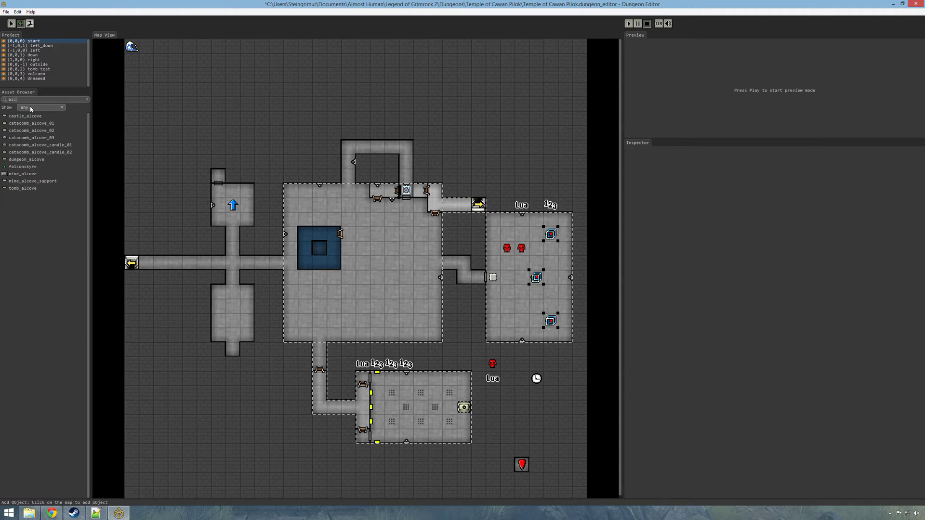
left_click(26, 159)
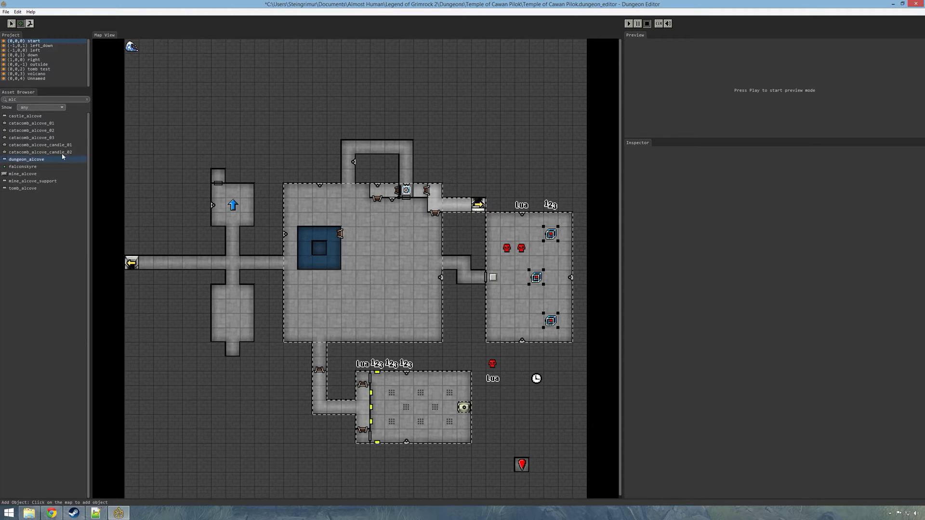
left_click(231, 184)
key("BackSpace")
key("BackSpace")
key("BackSpace")
type("text")
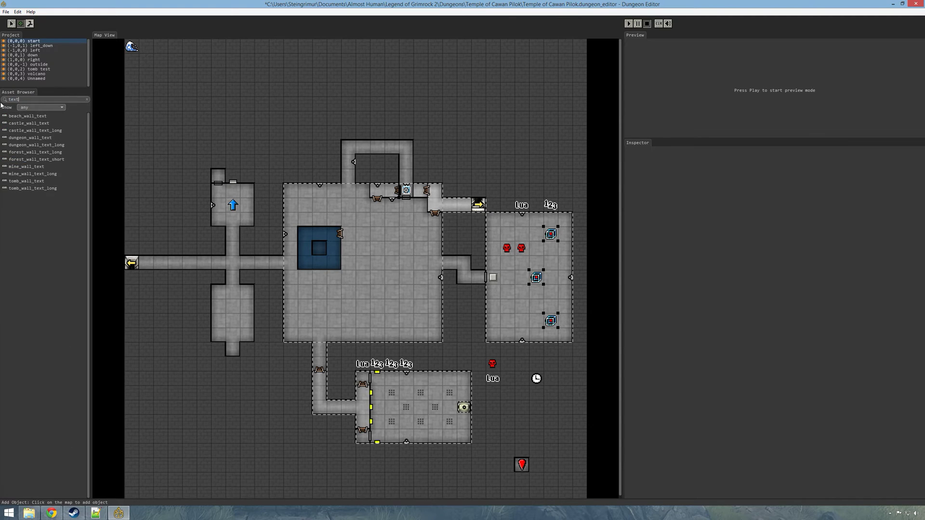
Place a dungeon_wall_text sign beside the alcove and select it
left_click(35, 138)
left_click(246, 193)
left_click(11, 23)
left_click(247, 182)
Set the sign's Inspector text to 'Feed Me !' and save the dungeon
left_click(690, 224)
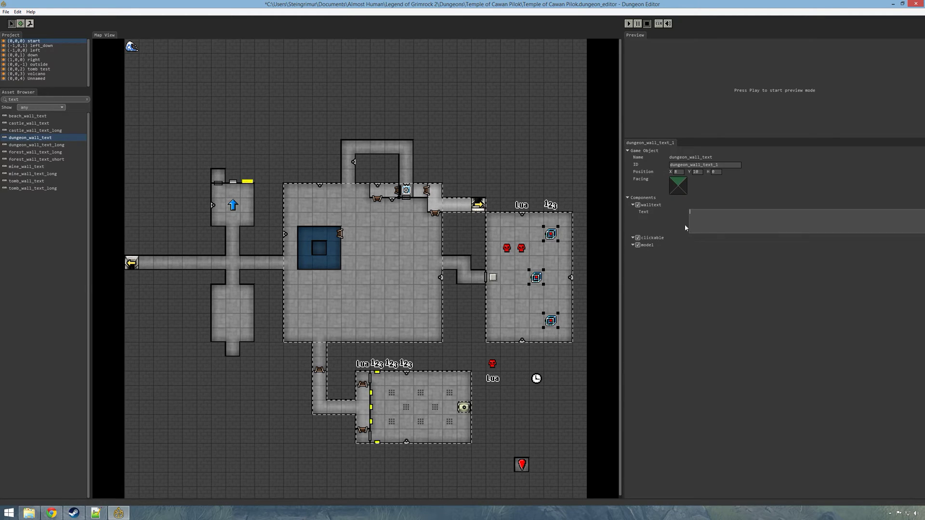
type("Feed Me !")
key("ctrl+s")
left_click(628, 24)
Walk the party in full-screen preview to view the 'Feed Me !' sign and alcove, then exit
left_click(715, 102)
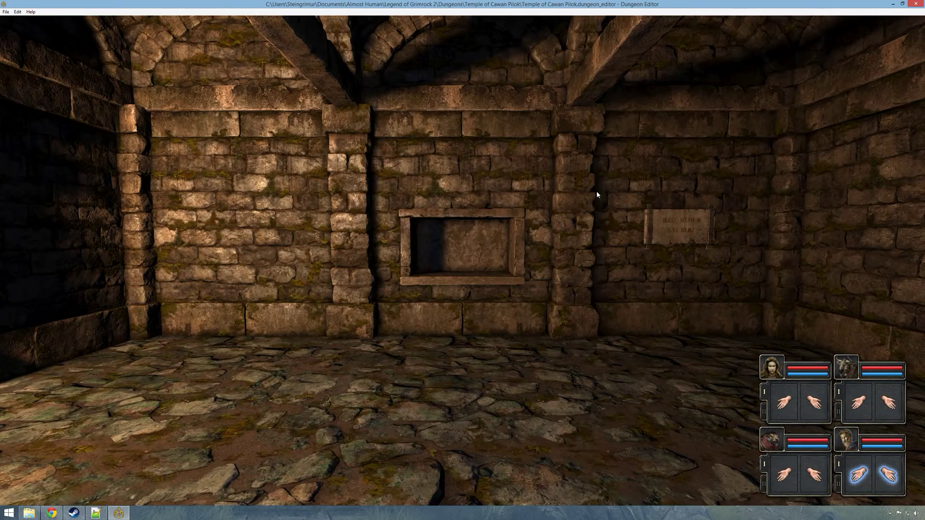
key("w")
key("d")
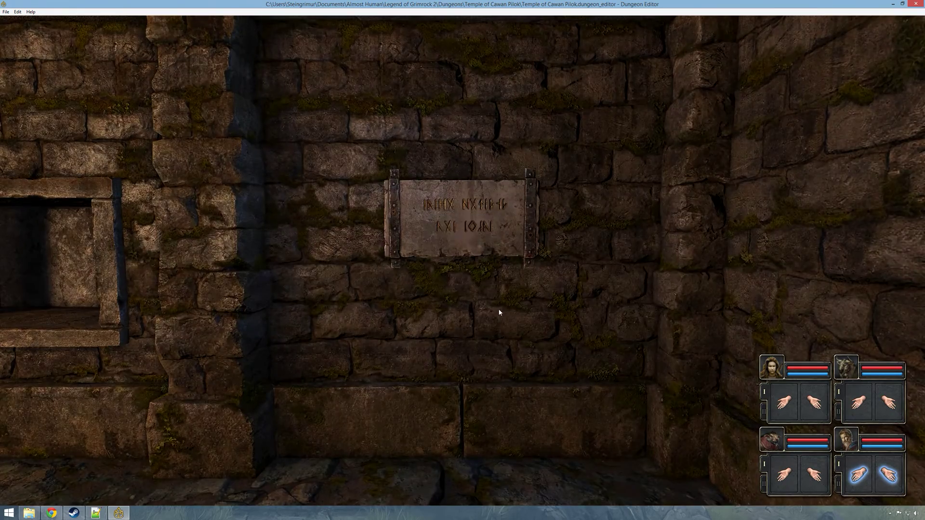
key("a")
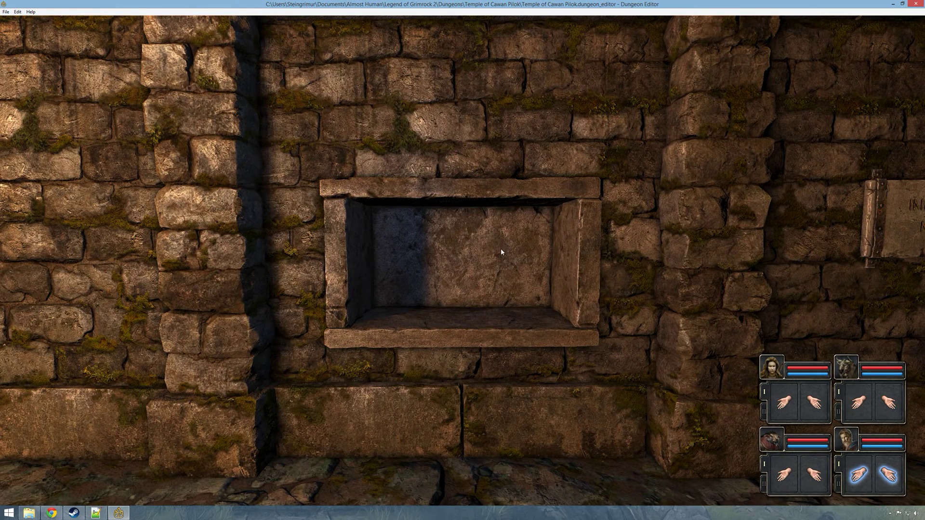
key("q")
key("w")
key("e")
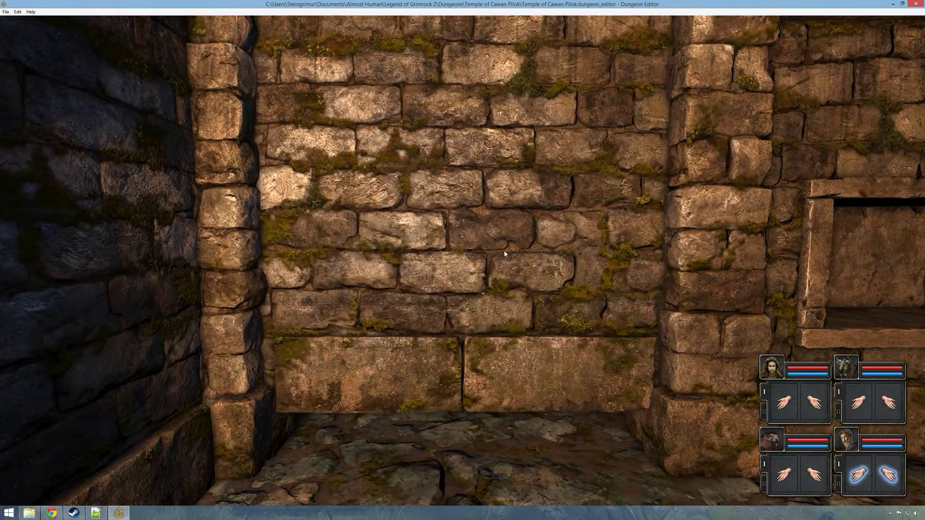
key("d")
key("Escape")
double_click(20, 100)
Place and select a script_entity in the upper-left room, then stop the game preview
type("scr")
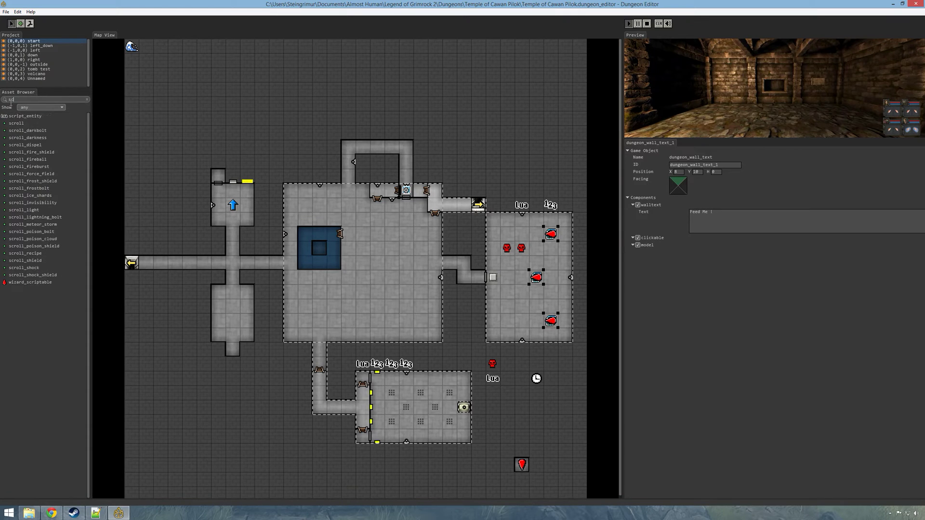
left_click(25, 116)
left_click(233, 176)
left_click(233, 176)
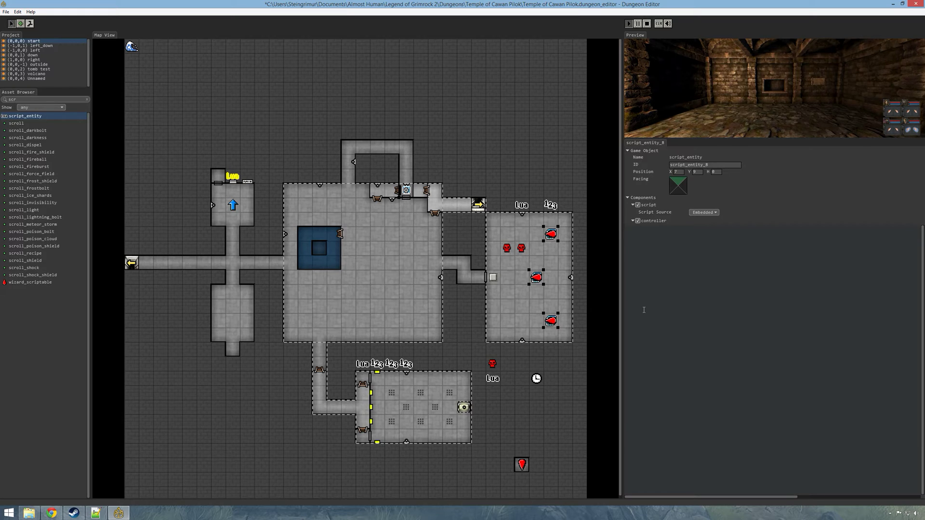
left_click(647, 23)
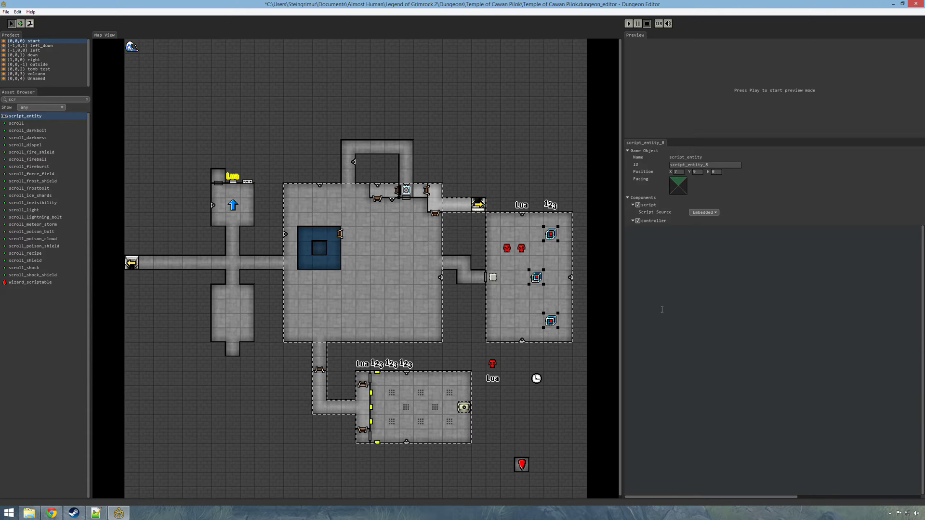
Write 'function checkItems(alcove)', 'local count = 0', a loop over alcove:contents(), and an i:hasTrait("consumable" test
type("nc")
key("BackSpace")
key("BackSpace")
type("functio")
type("n chack")
type("ck")
type("Items")
type("(alcov")
type("local ")
type("count ")
type("= 9")
type("cov")
type("e;co")
type("ntents")
type("() do")
key("Return")
type("if")
type("asTrait")
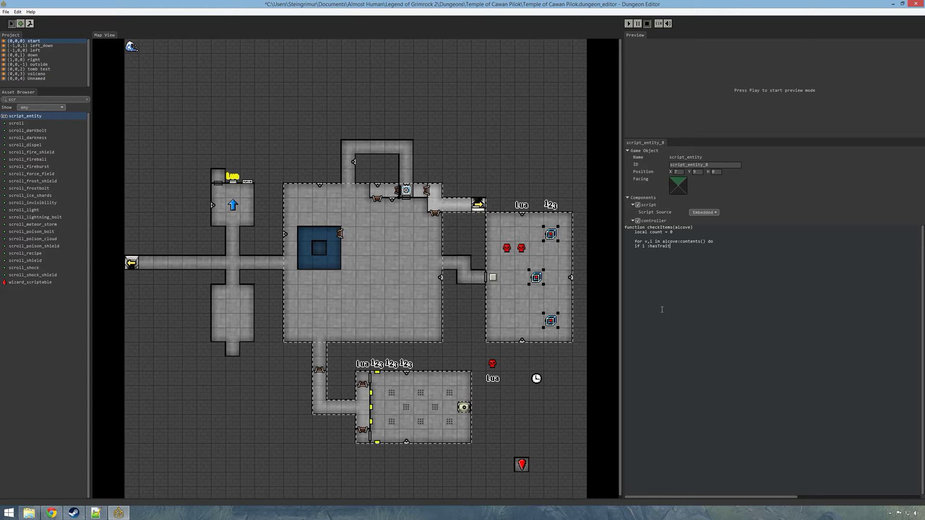
type("(\"consumable")
Finish the consumable test with 'count = count + 1' and 'end', then begin 'if count >= 3 then'
type("\") then")
key("Return")
type("conunt = count +1")
key("Return")
type("end")
type("count")
type(">= 3 then")
Copy the secret door's ID into the script as 'dungeon_secret_door_1.door:open()' followed by 'else'
left_click(218, 183)
double_click(731, 167)
key("ctrl+c")
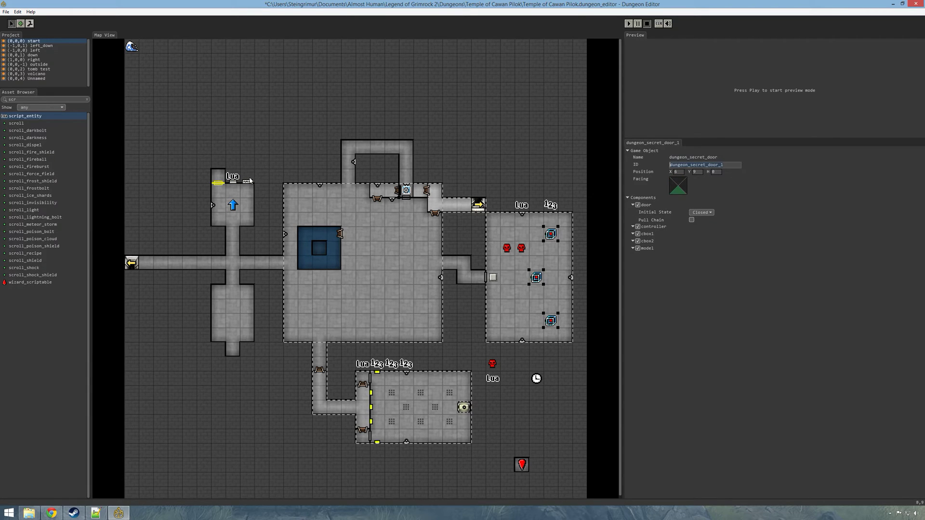
left_click(232, 177)
key("ctrl+v")
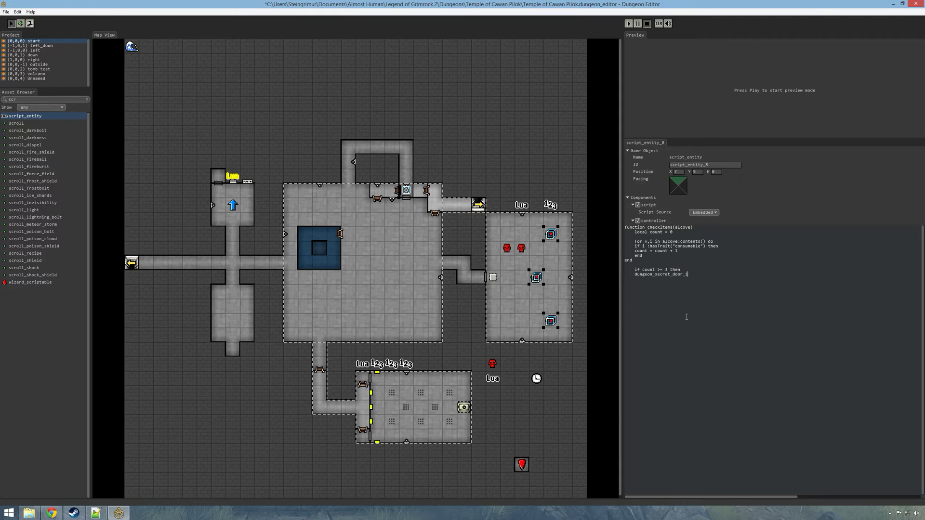
type(".door:open()     else")
Add 'dungeon_secret_door_1.door:close()' and 'end', then save the dungeon
key("Return")
key("ctrl+v")
type(".door:close()     end")
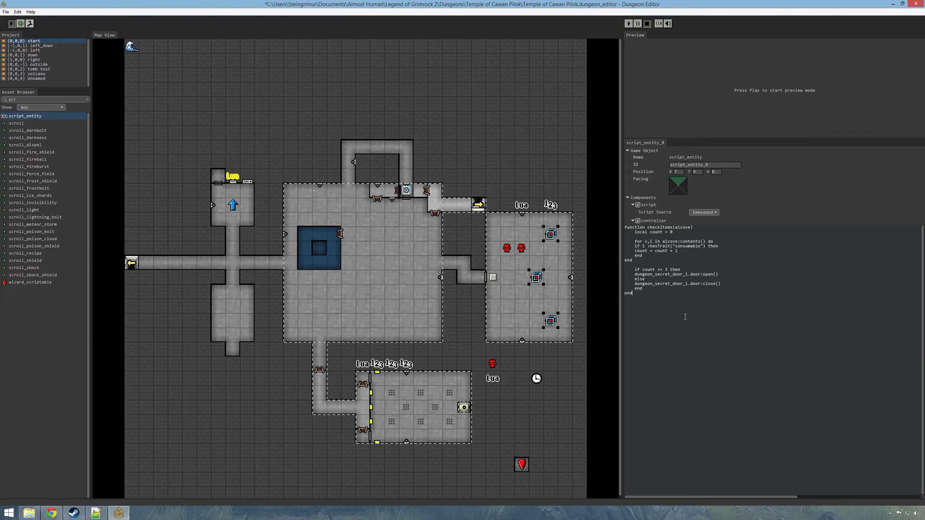
key("ctrl+s")
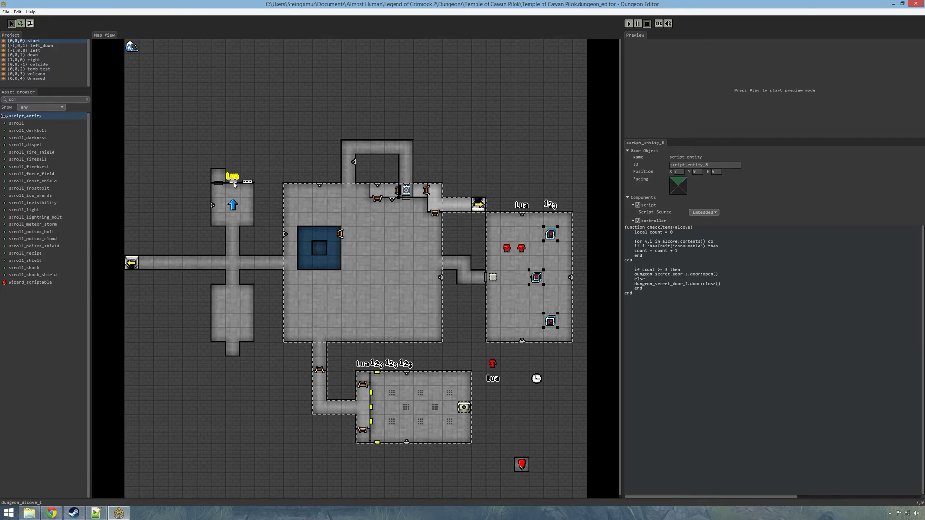
Give dungeon_alcove_1 an onInsertItem connector calling script_entity_8's checkItems
left_click(232, 182)
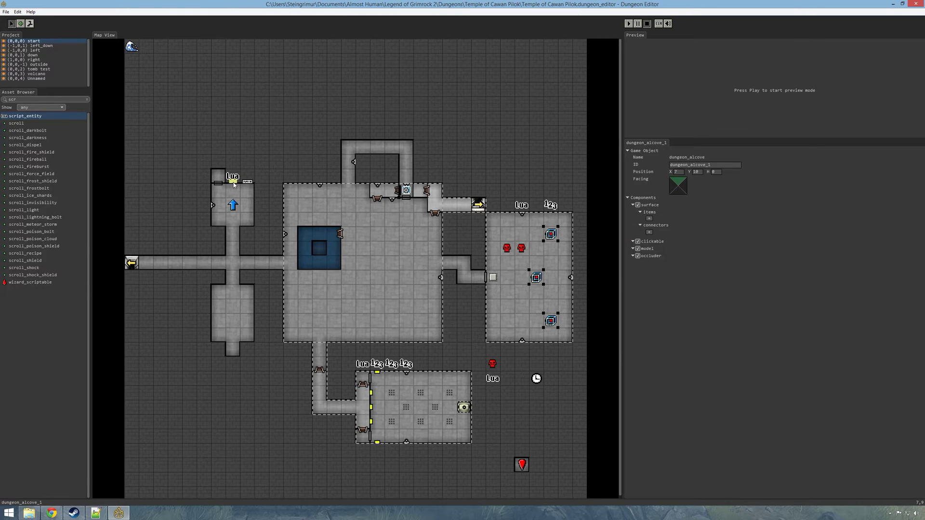
left_click(649, 233)
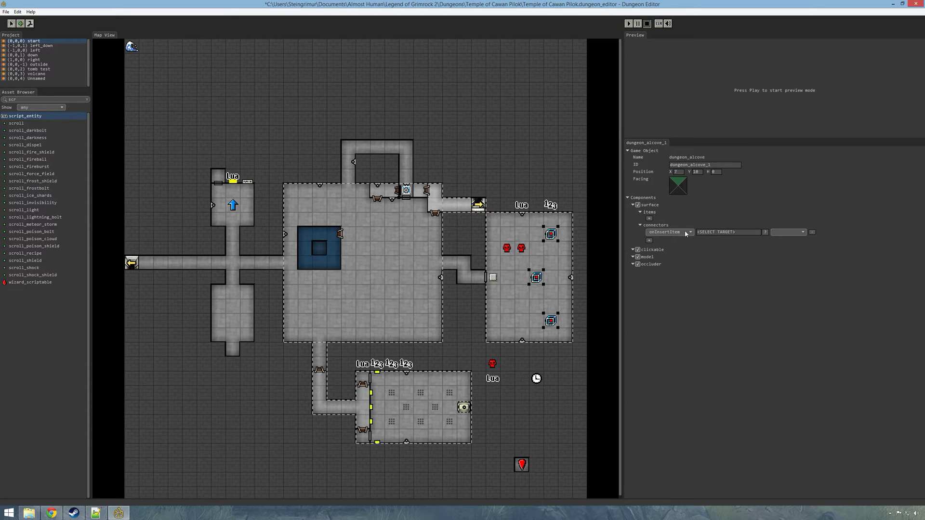
left_click(765, 231)
left_click(233, 177)
Add an onRemoveItem connector calling checkItems, save, and clear the 'scr' asset search
left_click(649, 241)
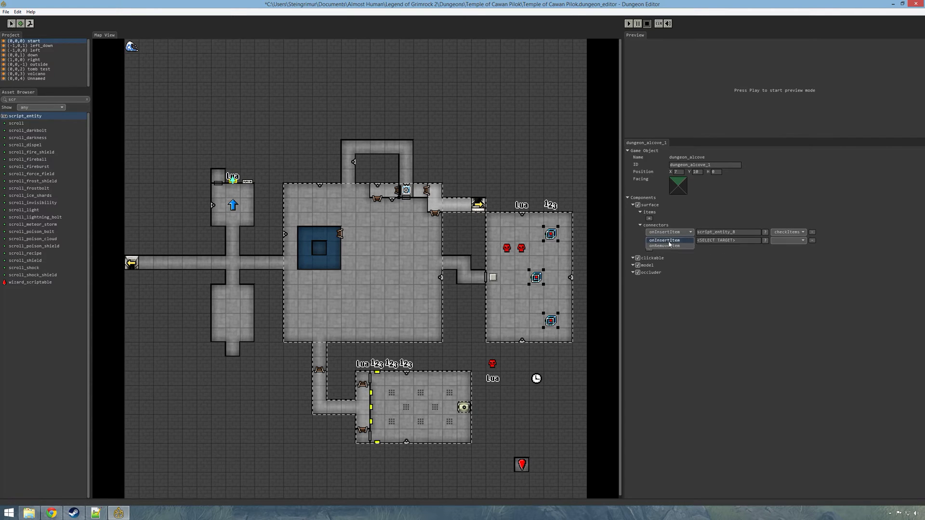
left_click(765, 240)
left_click(233, 177)
key("ctrl+s")
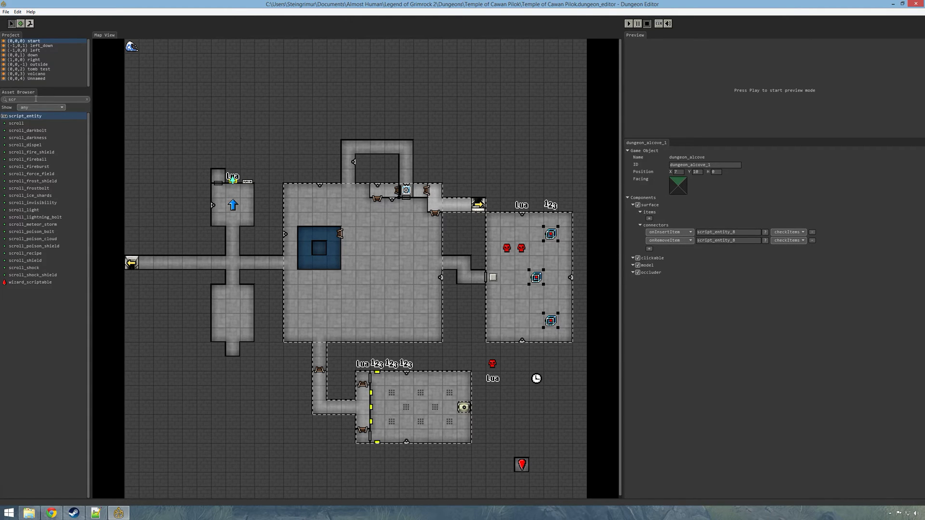
key("BackSpace")
key("BackSpace")
key("BackSpace")
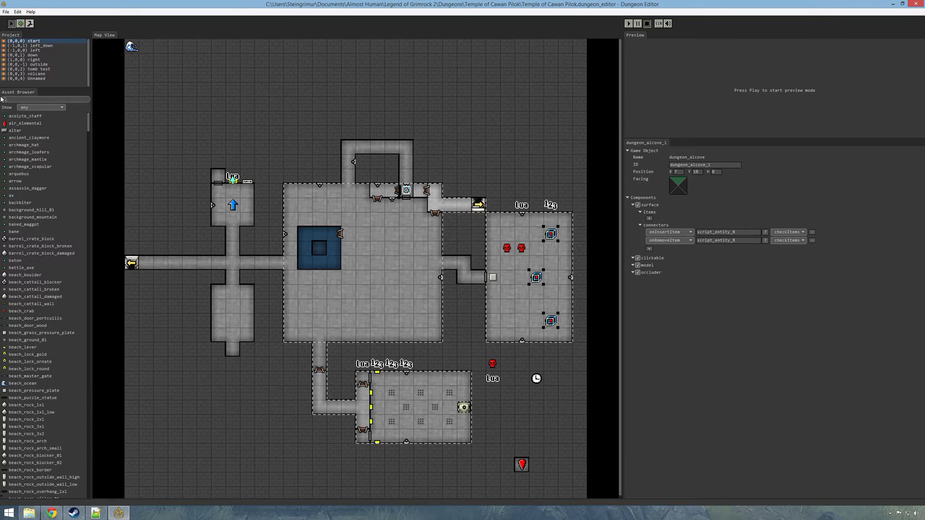
Filter assets to food and place blueberry_pie, borra and cheese on the room floor
left_click(41, 109)
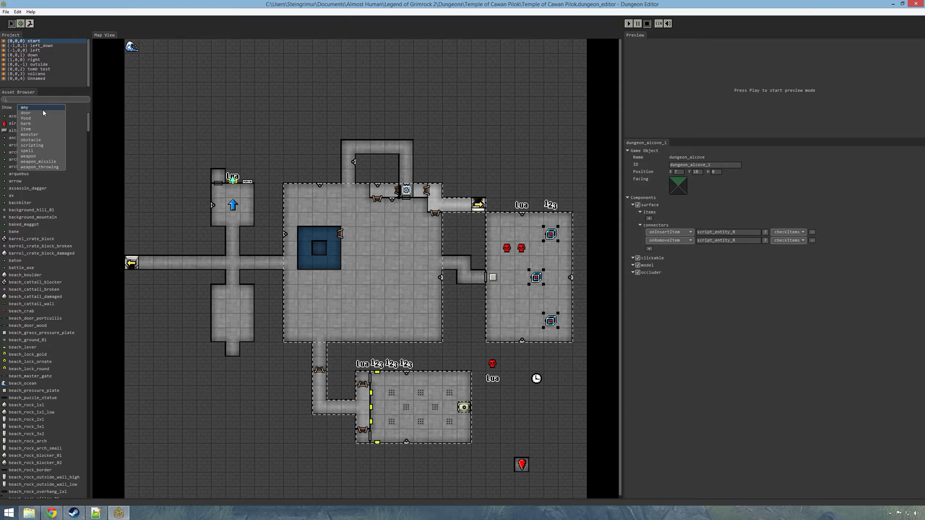
left_click(39, 118)
left_click(34, 123)
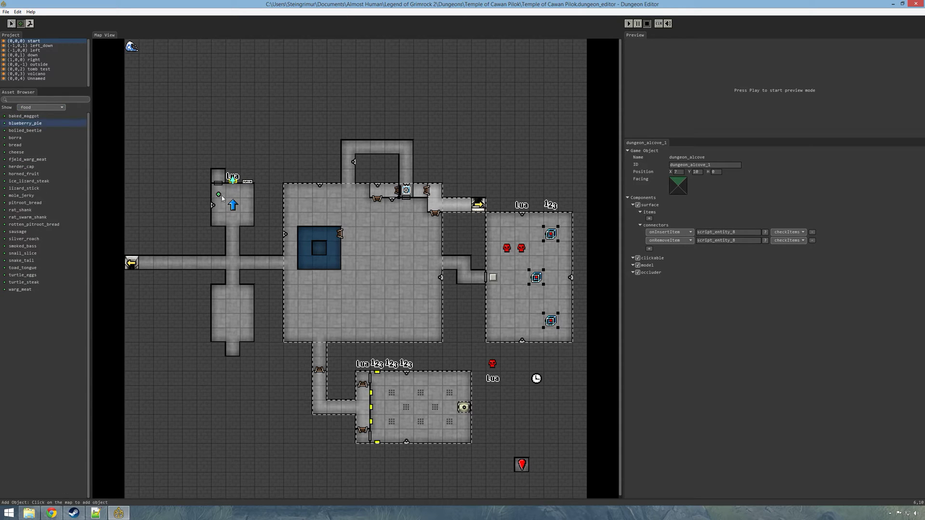
left_click(15, 137)
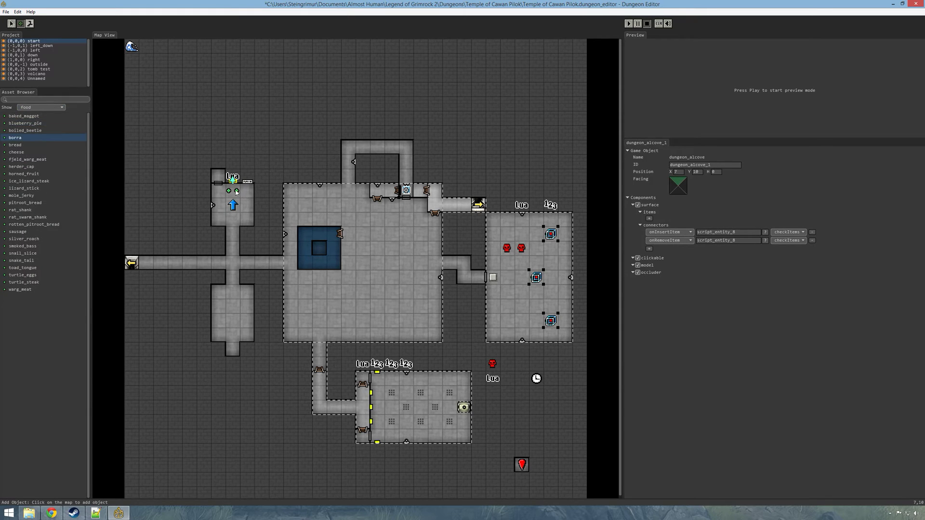
left_click(23, 154)
left_click(244, 186)
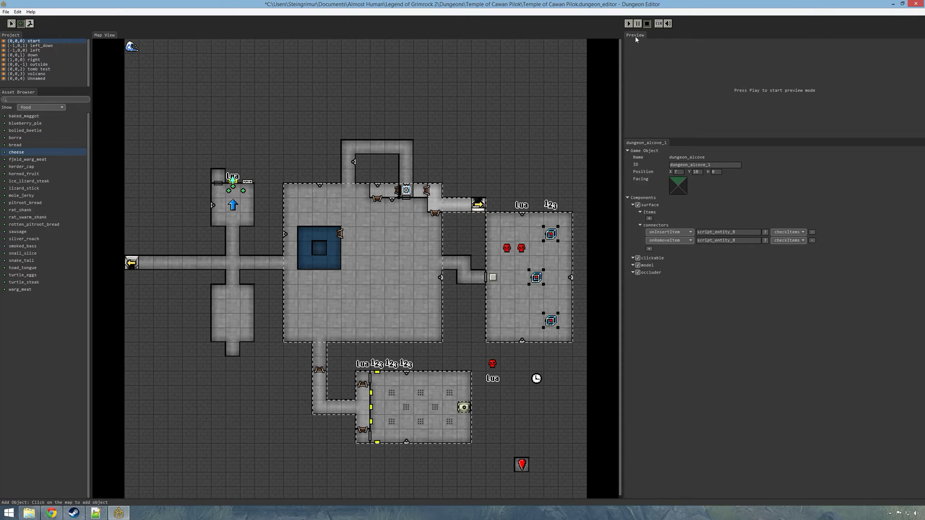
Run a first playtest, enlarge the preview, approach the alcove, then exit to the map
left_click(692, 91)
key("w")
left_click(498, 299)
key("w")
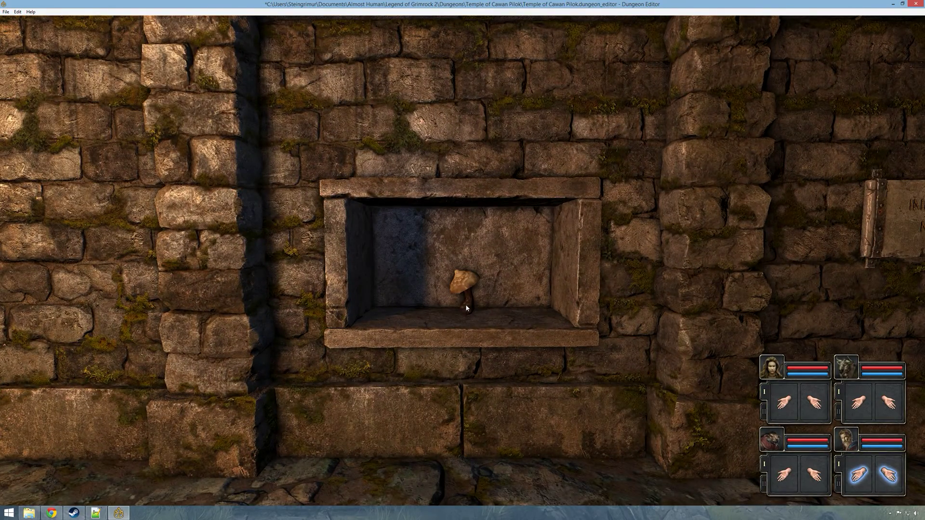
key("s")
key("Escape")
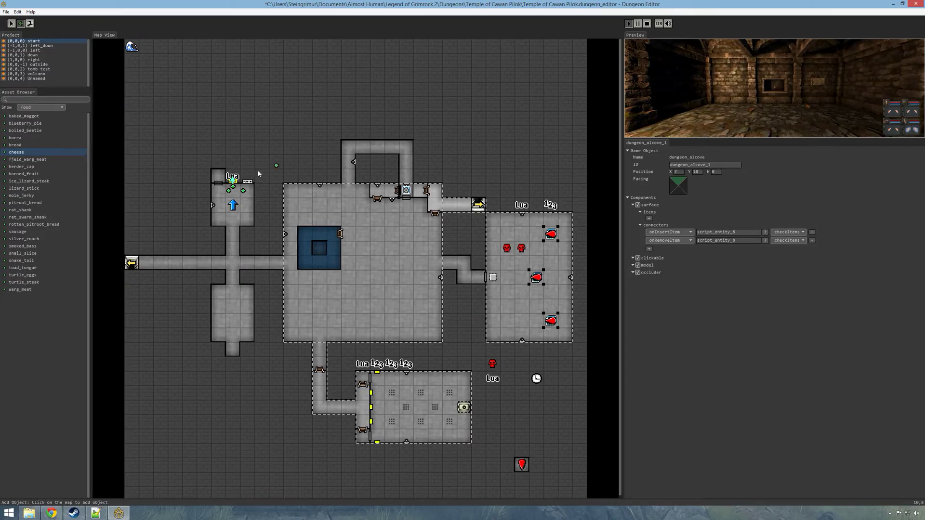
Restart the playtest and put the floor cheese in the alcove beside the mushroom
left_click(698, 89)
key("w")
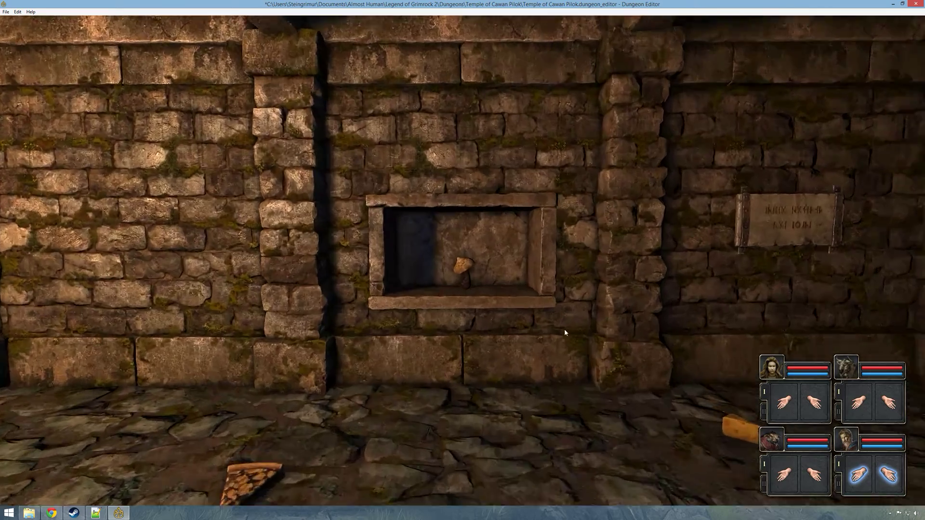
key("e")
left_click(415, 409)
key("q")
left_click(424, 301)
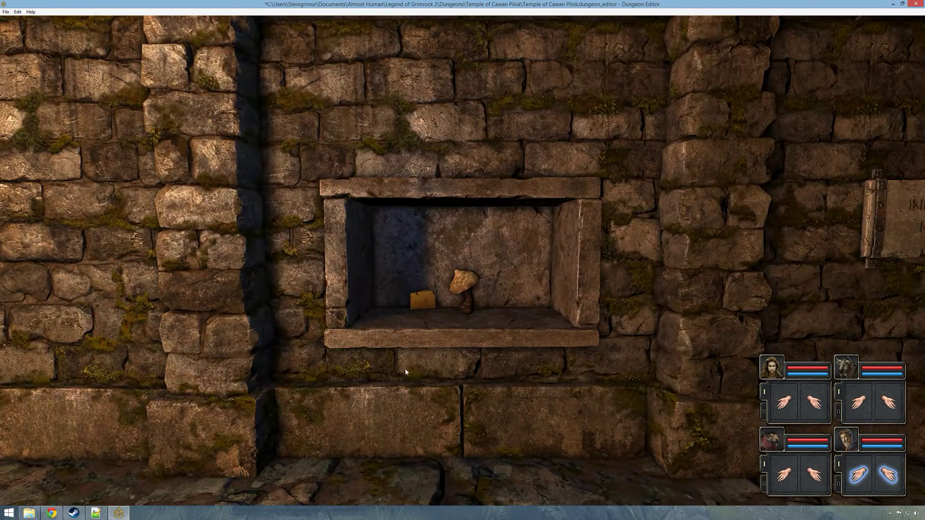
key("s")
key("w")
Add the Blueberry Pie as the third food and check that the secret door opened
key("q")
left_click(453, 412)
key("e")
left_click(508, 315)
key("s")
key("q")
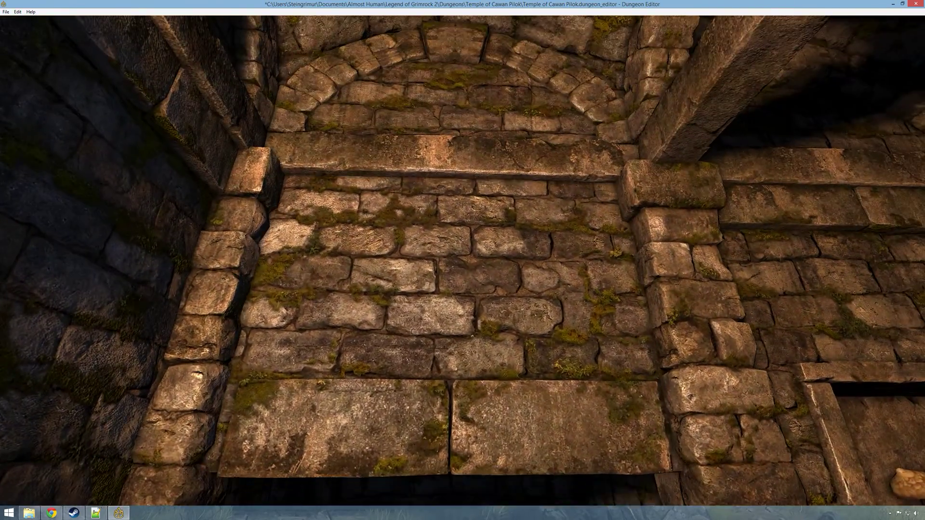
right_click_drag(481, 376, 481, 381)
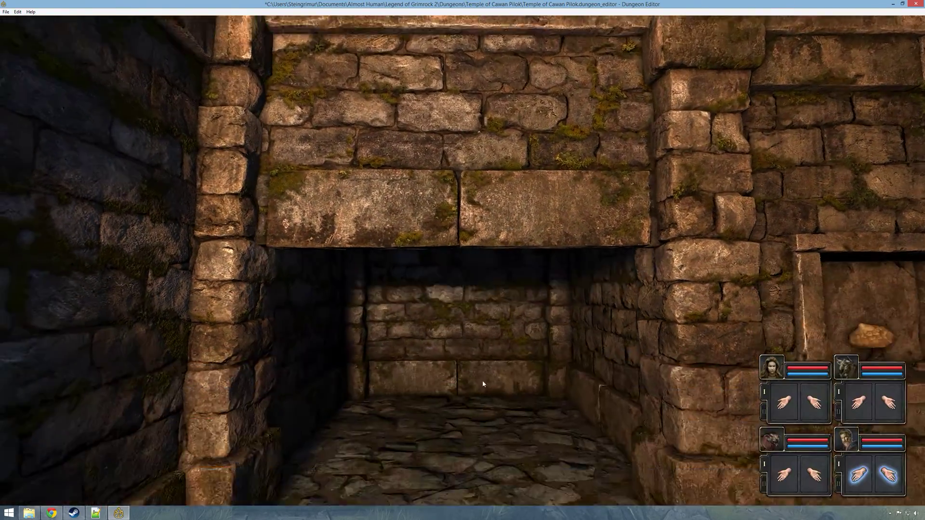
Take the Blueberry Pie back out and confirm the secret door closes again
key("e")
left_click(501, 308)
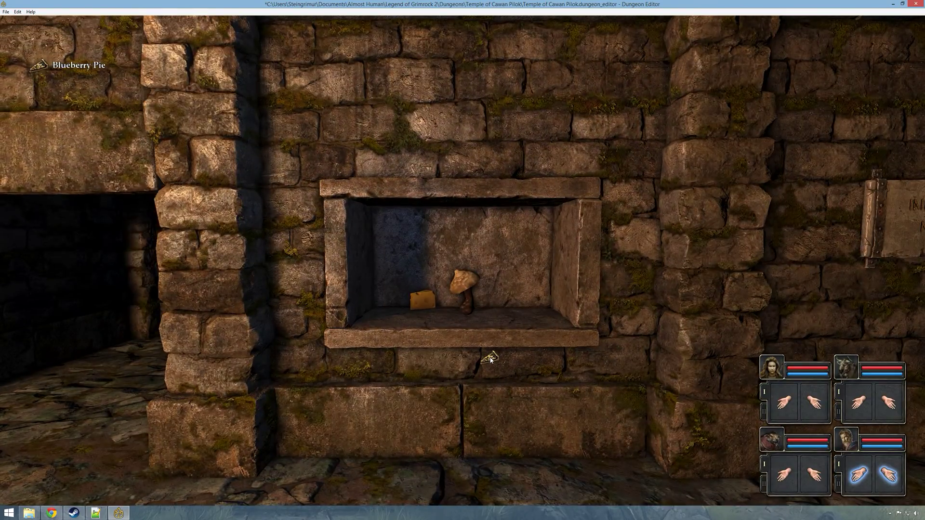
key("q")
key("e")
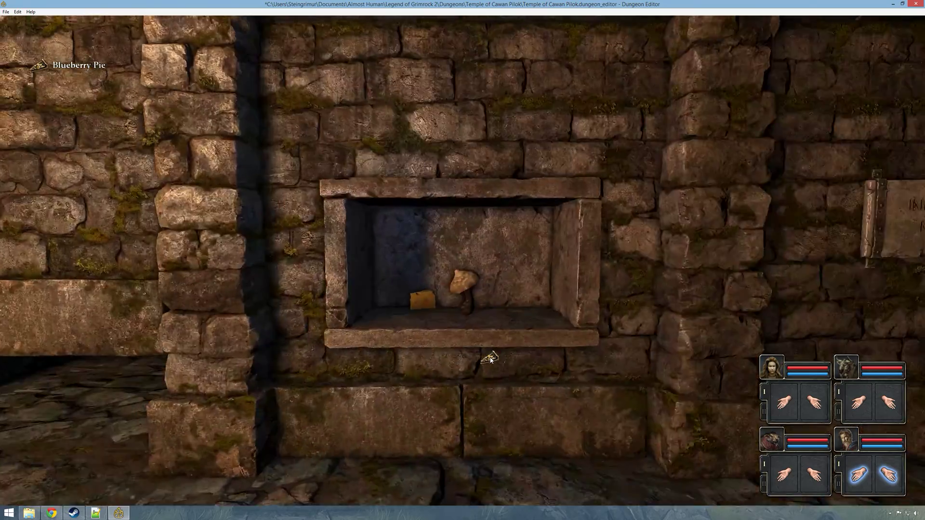
key("a")
key("d")
key("s")
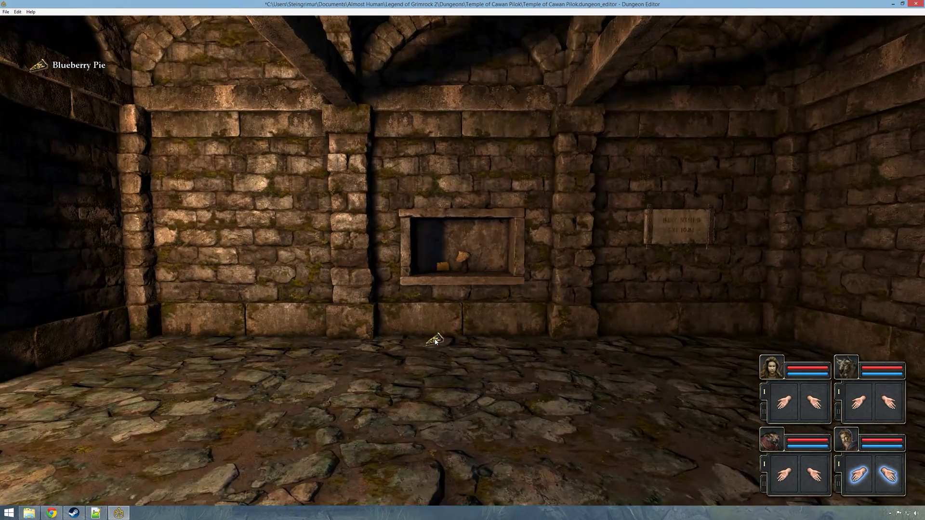
Put the Blueberry Pie back in the alcove and end the playtest
key("w")
left_click(507, 326)
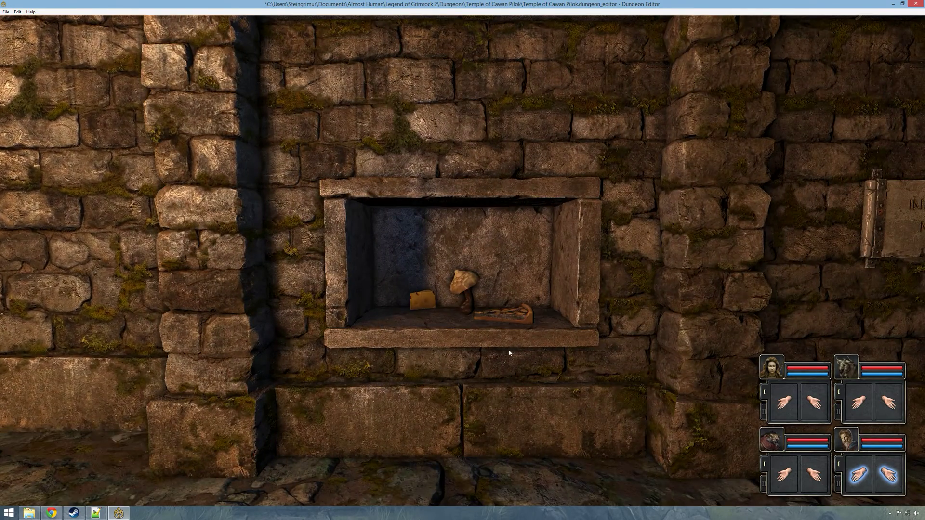
key("Escape")
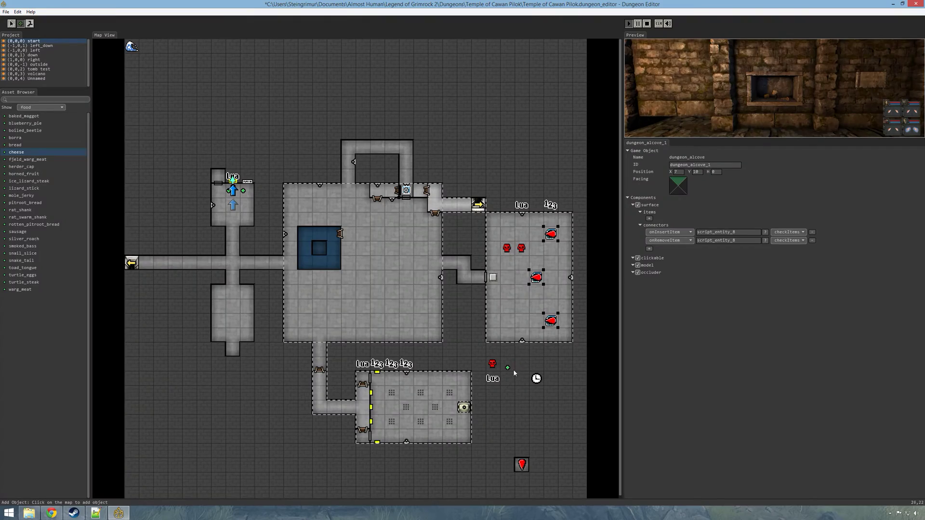
Select script_entity_8 and review its consumable check, item count, and door open/close lines
left_click(232, 176)
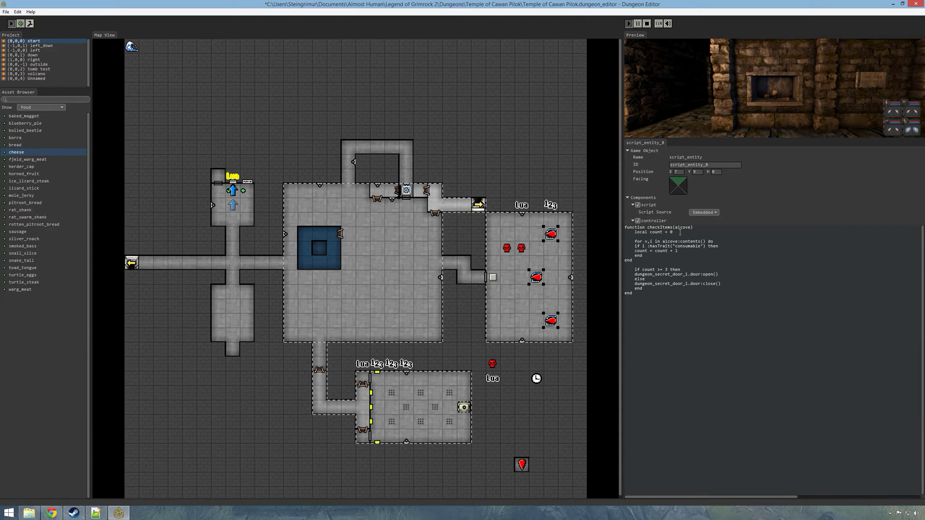
left_click(676, 227)
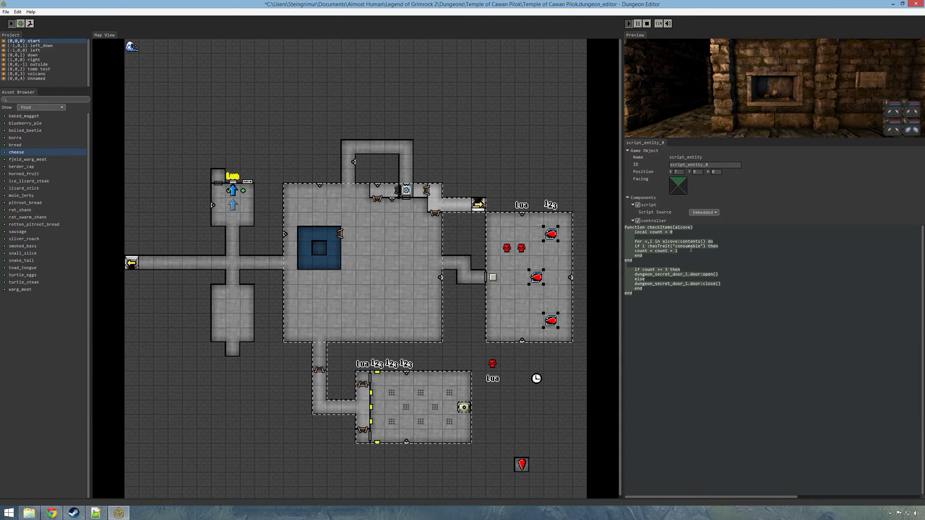
left_click(705, 246)
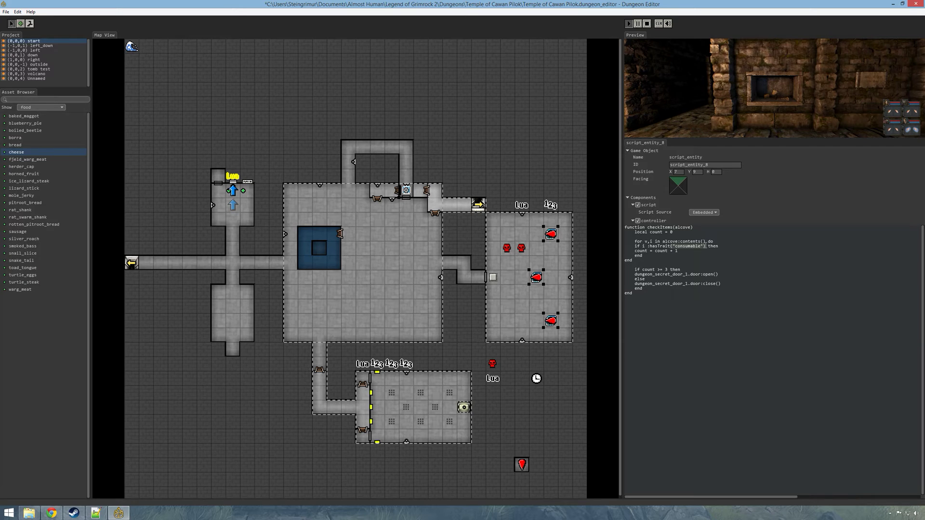
left_click(621, 251)
left_click(725, 273)
left_click(727, 270)
left_click(748, 278, "shift")
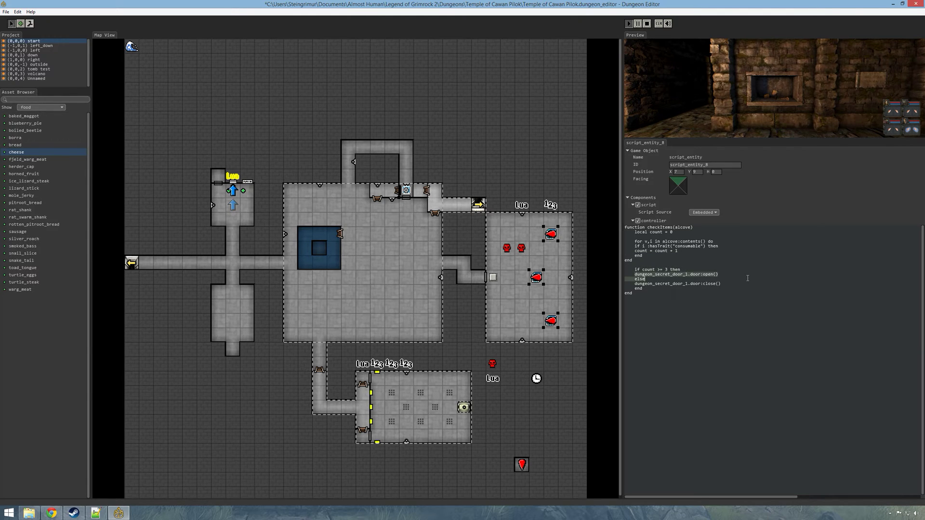
left_click_drag(730, 283, 602, 287)
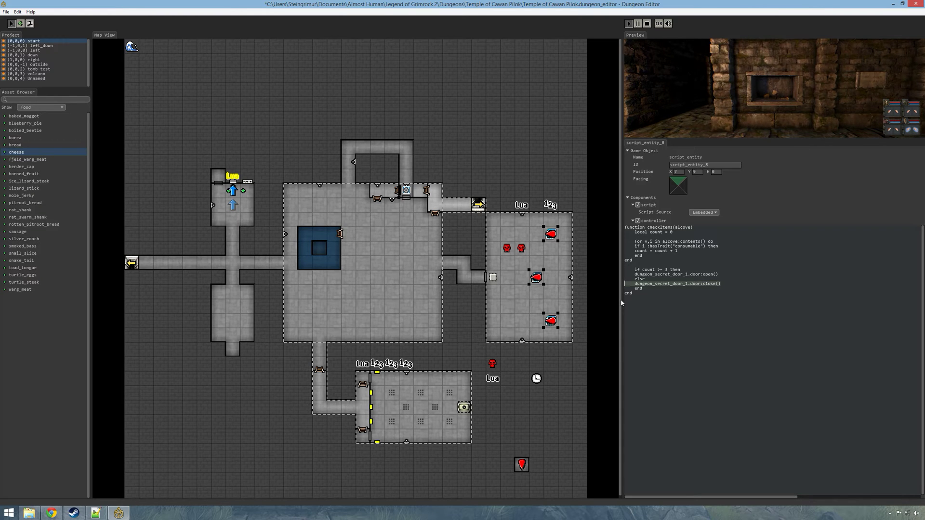
Change the condition from 'if count >= 3 then' to 'if count >= 4 then'
left_click(668, 270)
key("BackSpace")
type("4")
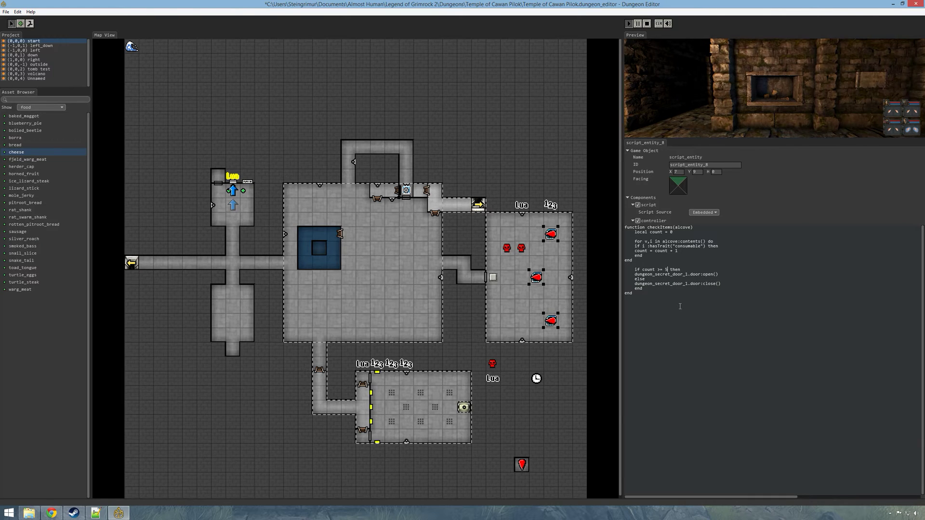